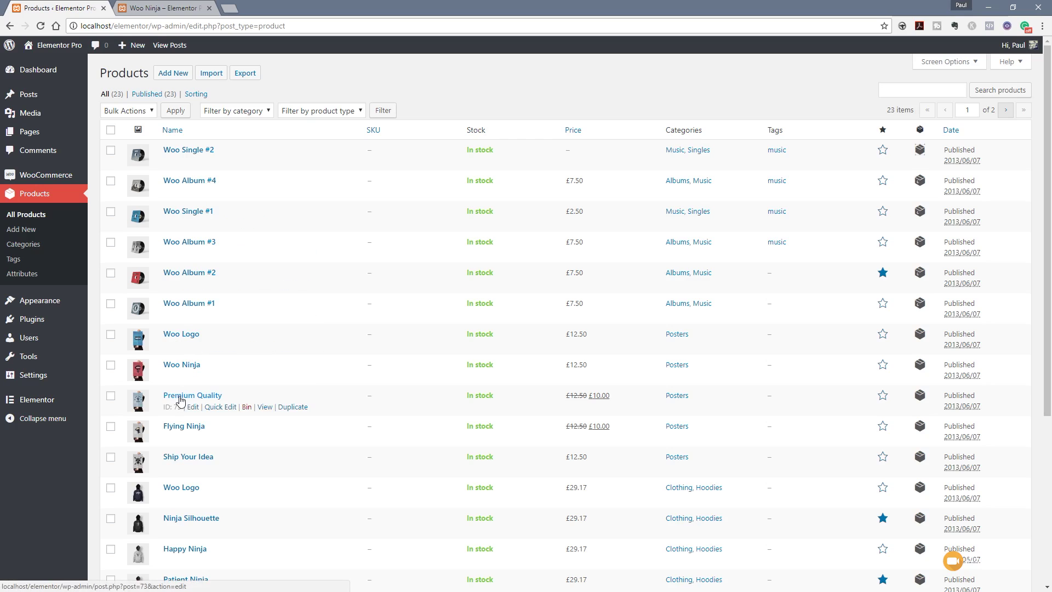
Add the product tags PsmegTV and Poster Art to the Premium Quality product and update it
left_click(180, 398)
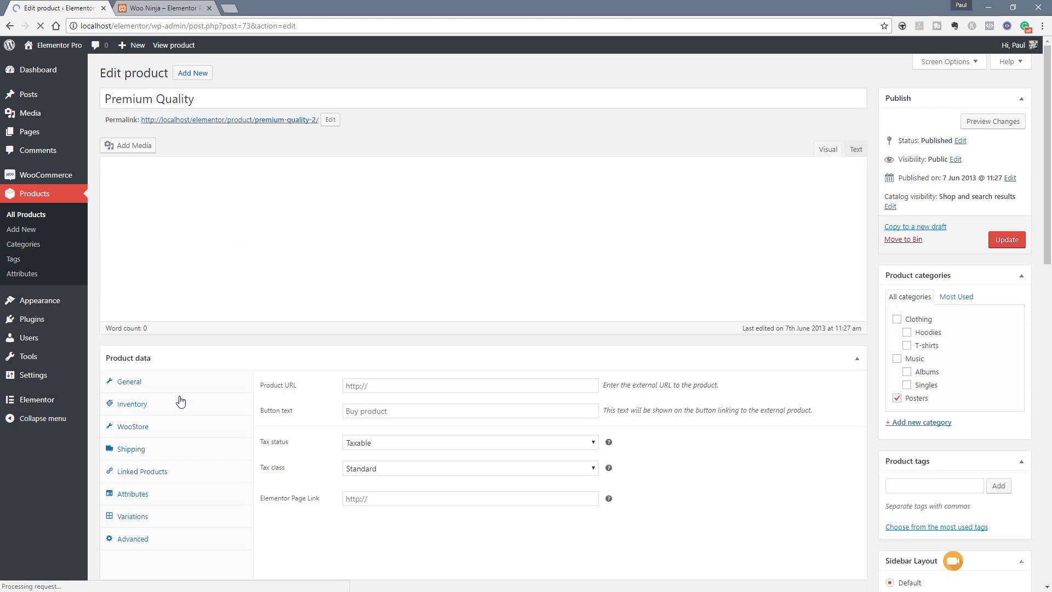
scroll(474, 369, "down", 6)
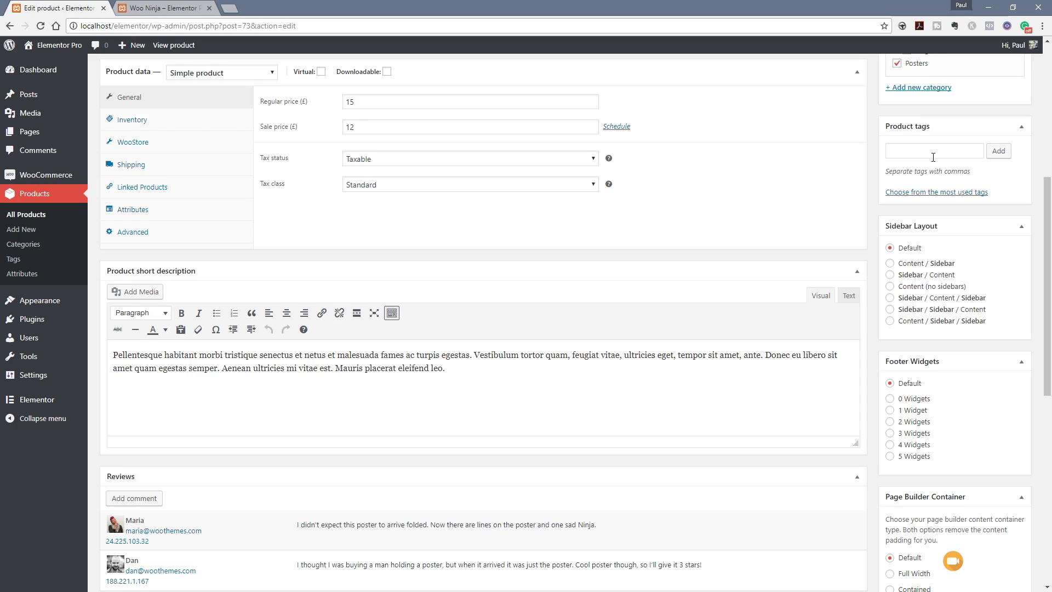
scroll(934, 157, "up", 1)
left_click(934, 153)
left_click(932, 289)
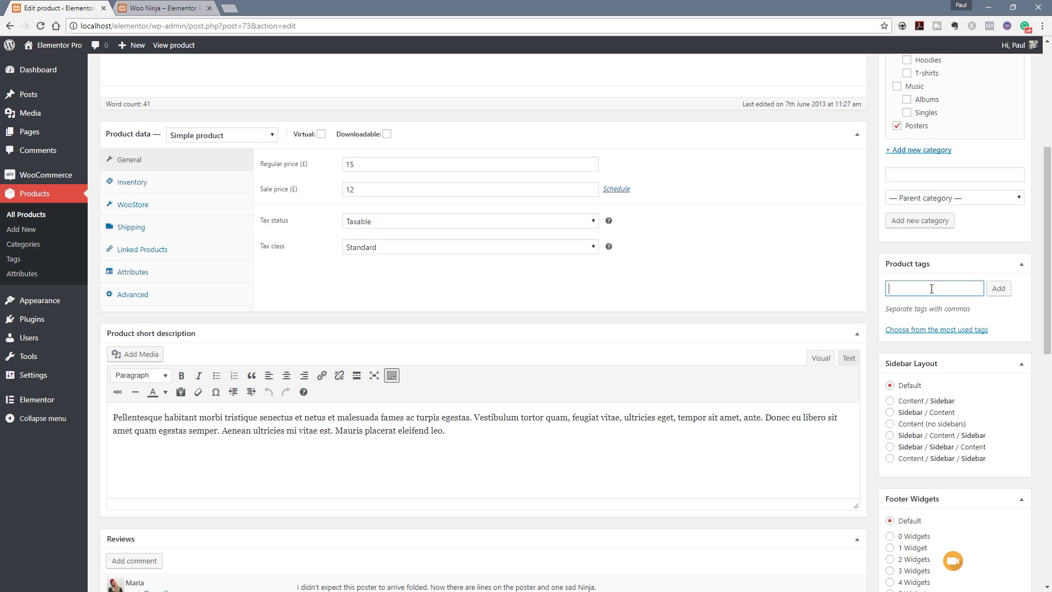
type("PsmegTV")
type(",")
type("Poster Art")
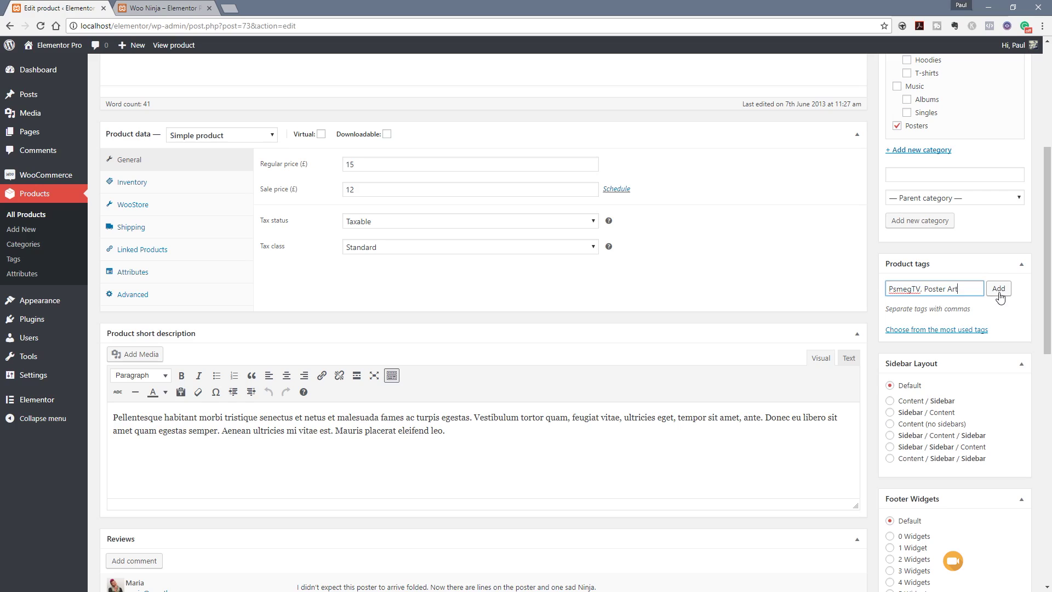
left_click(998, 292)
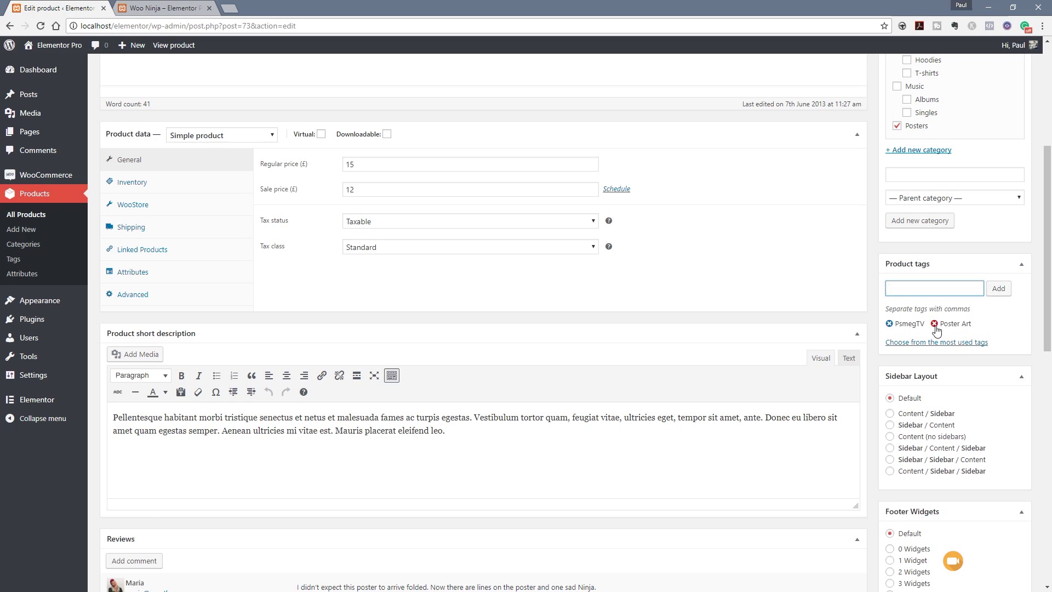
scroll(936, 328, "up", 5)
left_click(1010, 244)
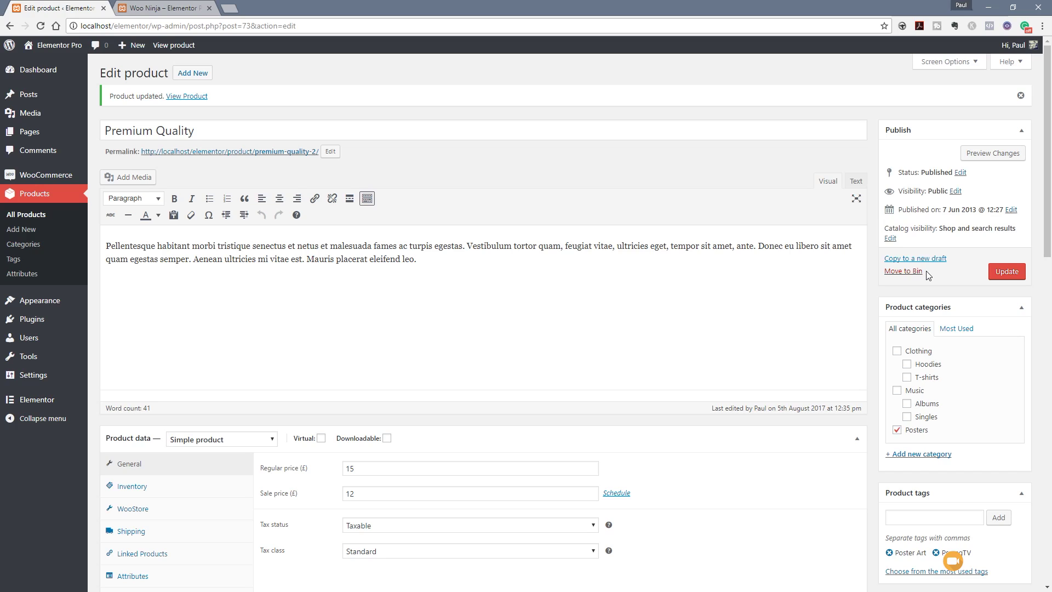
left_click(1006, 272)
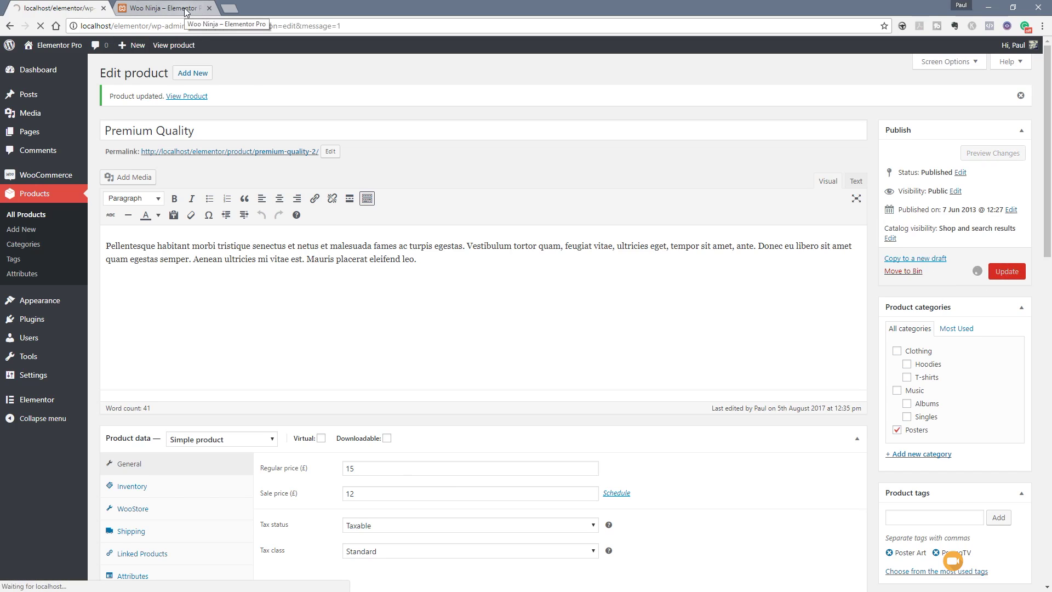
View the Premium Quality product page in a new tab and check its PsmegTV and Poster Art tag archives
left_click(293, 158, "ctrl")
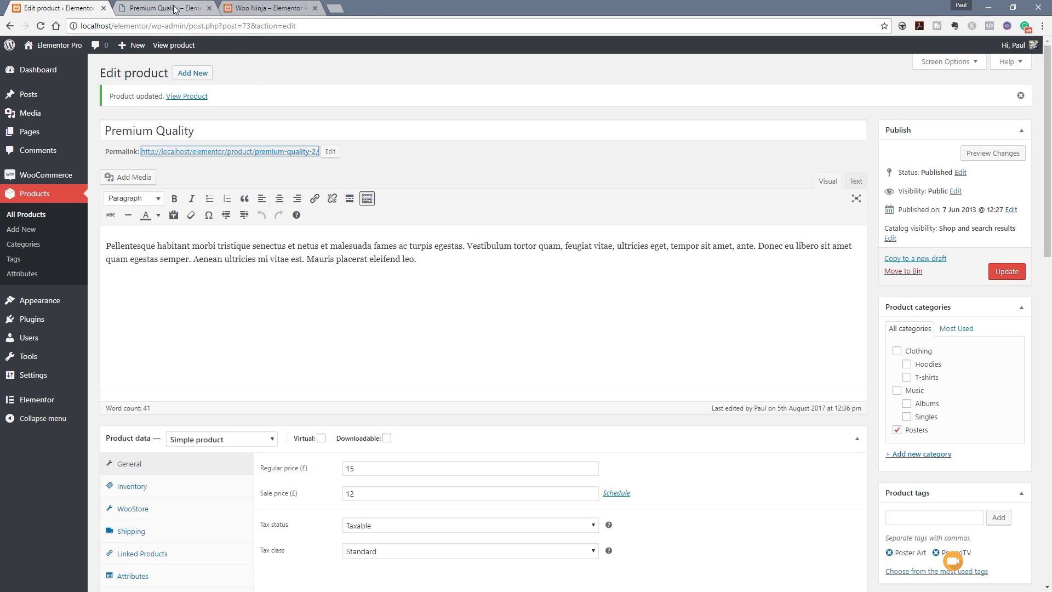
key("ctrl+Tab")
scroll(66, 296, "down", 2)
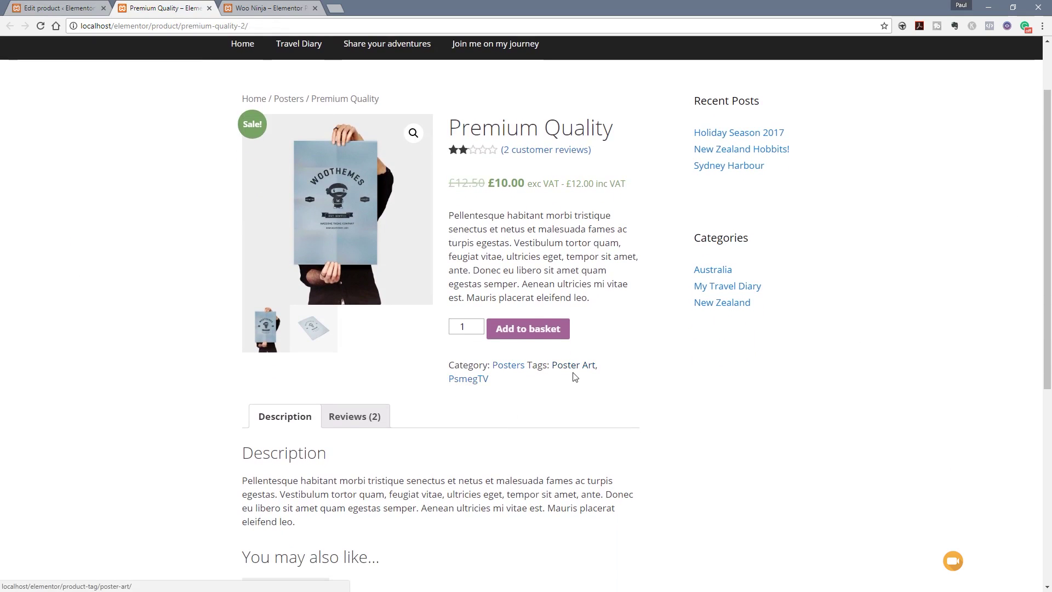
left_click(468, 379)
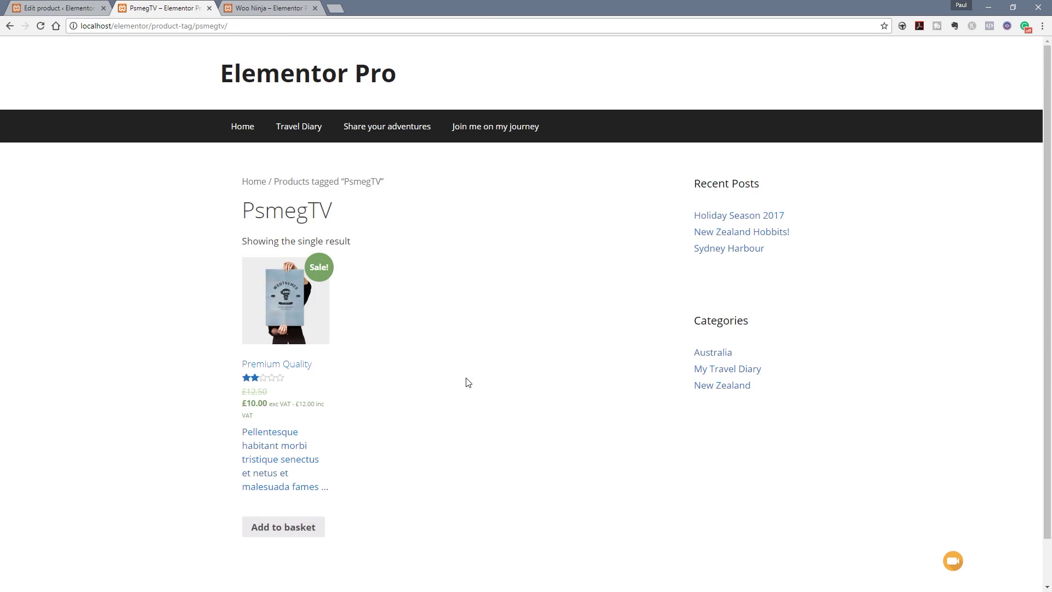
key("alt+Left")
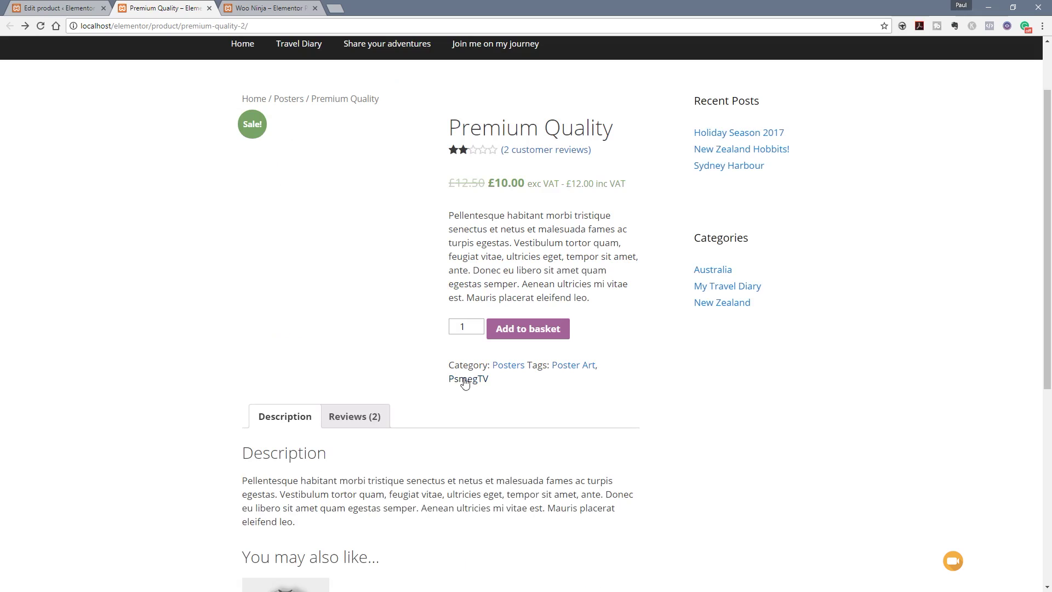
left_click(573, 365)
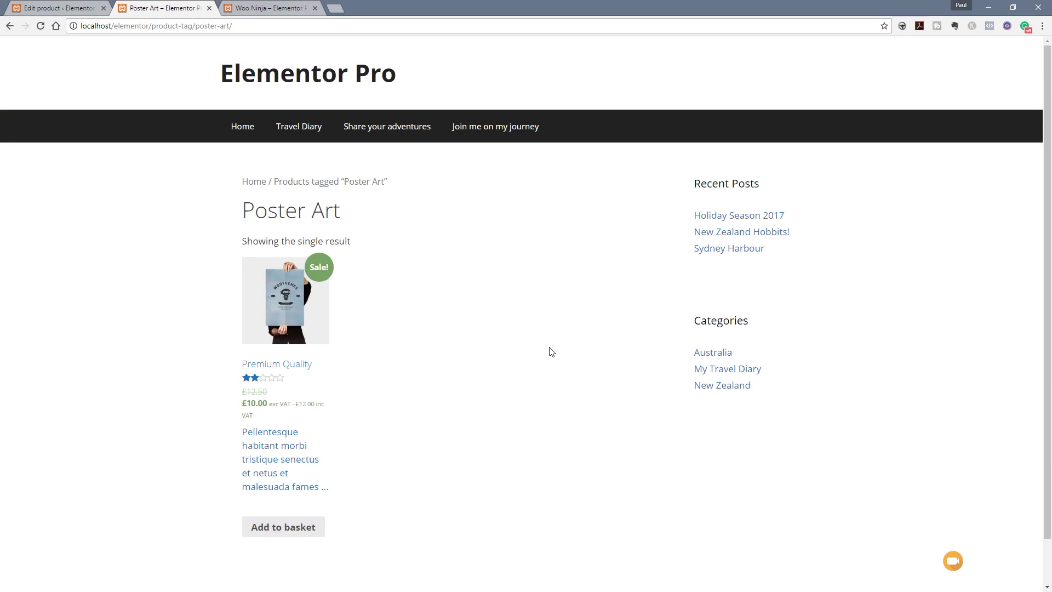
key("alt+Left")
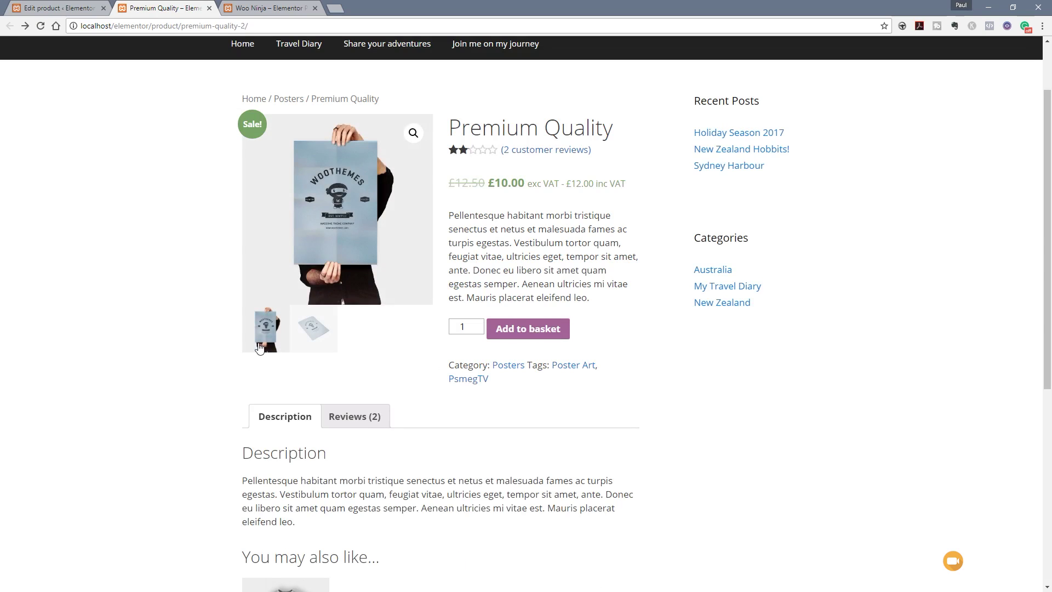
Return to the list of all products in the WordPress admin
left_click(266, 8)
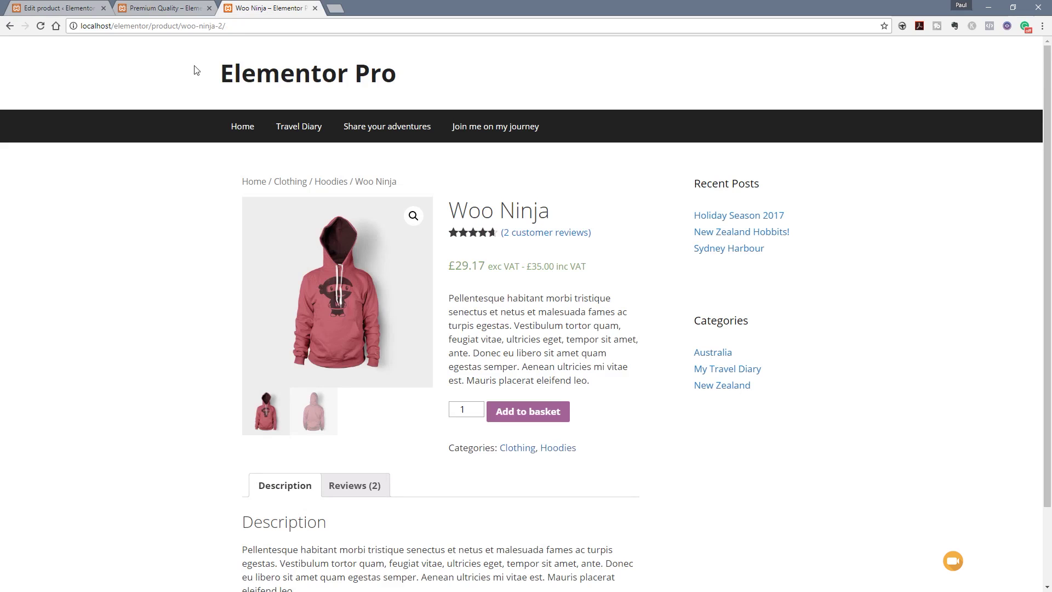
left_click(74, 7)
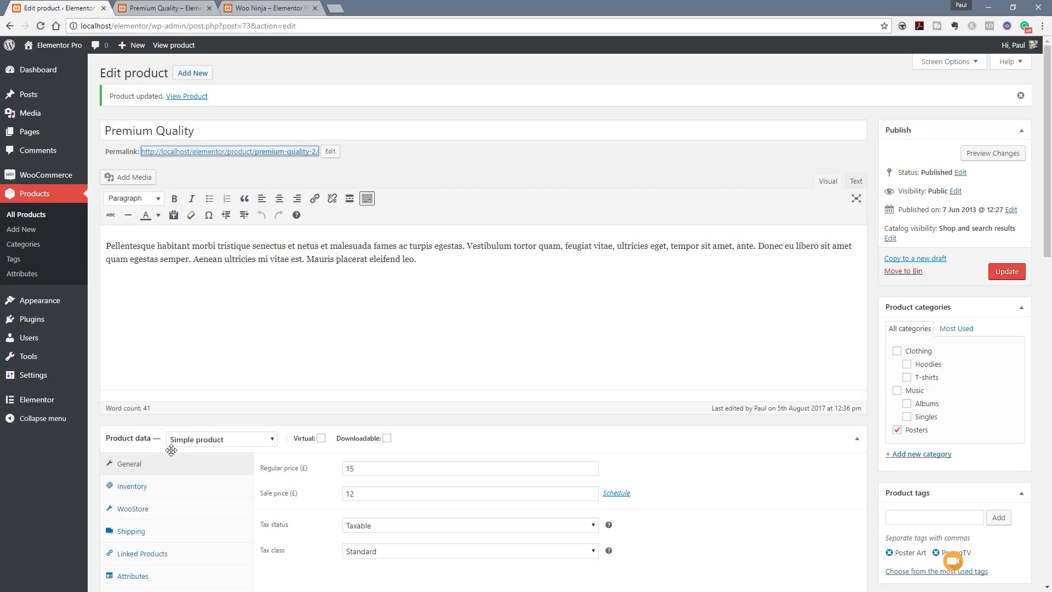
left_click(33, 216)
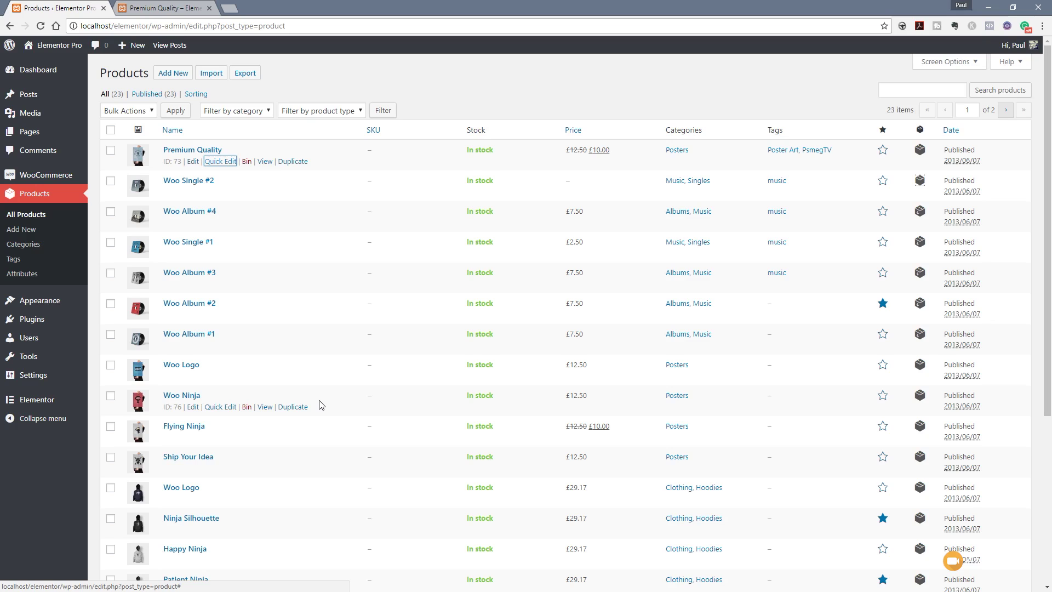
Open the Woo Logo, Woo Ninja and Flying Ninja posters and the Woo Logo hoodie for bulk editing
scroll(321, 405, "down", 3)
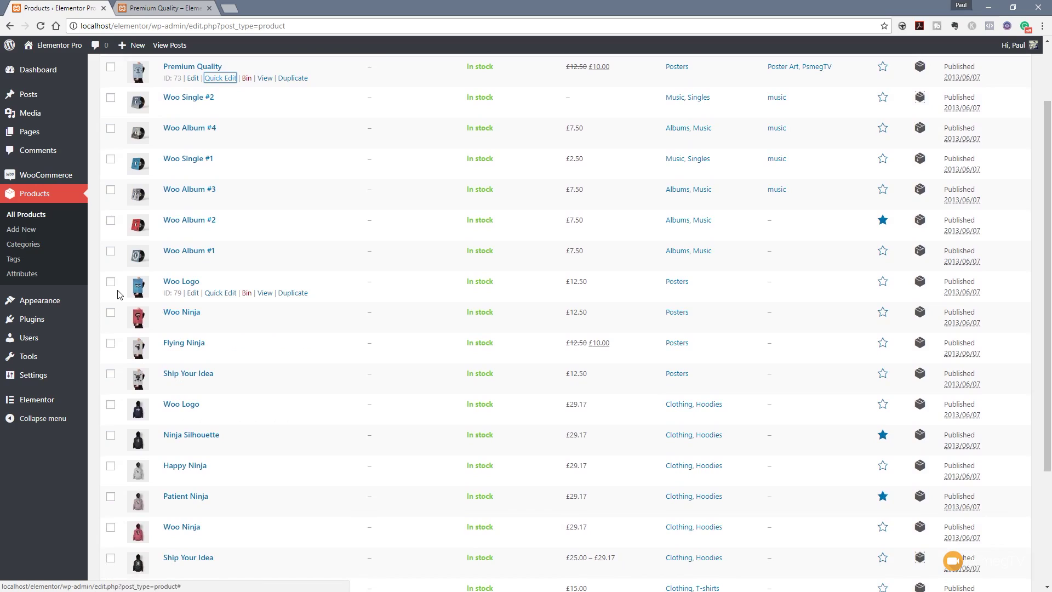
left_click(106, 300)
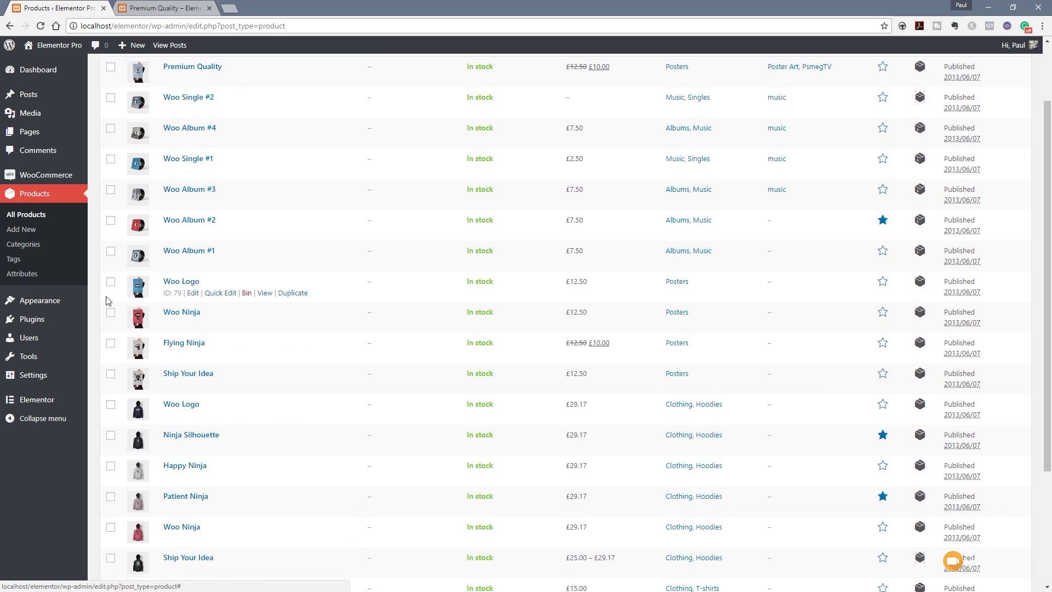
left_click(111, 282)
left_click(111, 312)
left_click(111, 343)
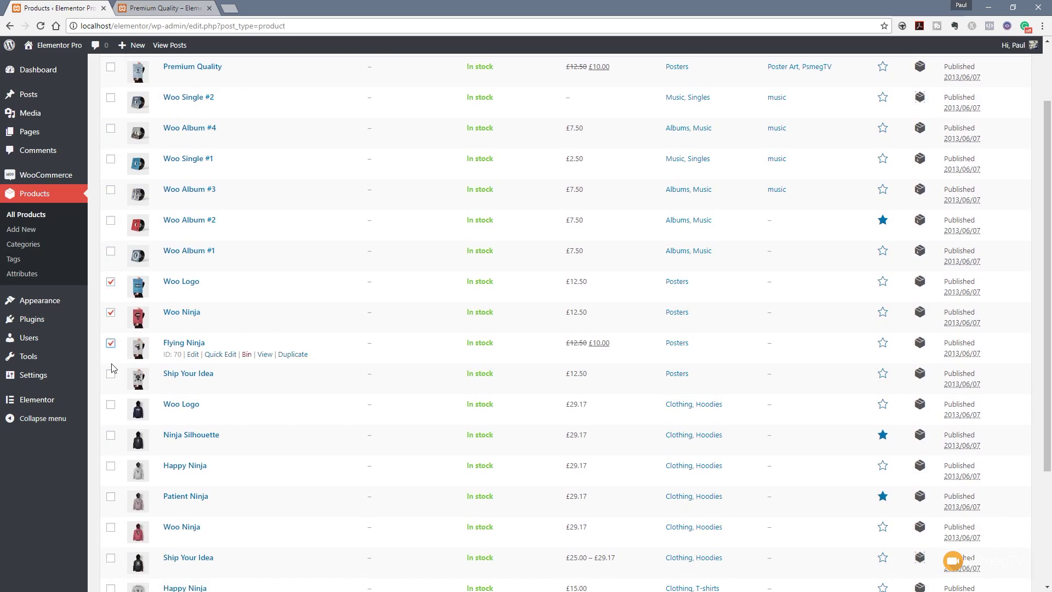
left_click(110, 404)
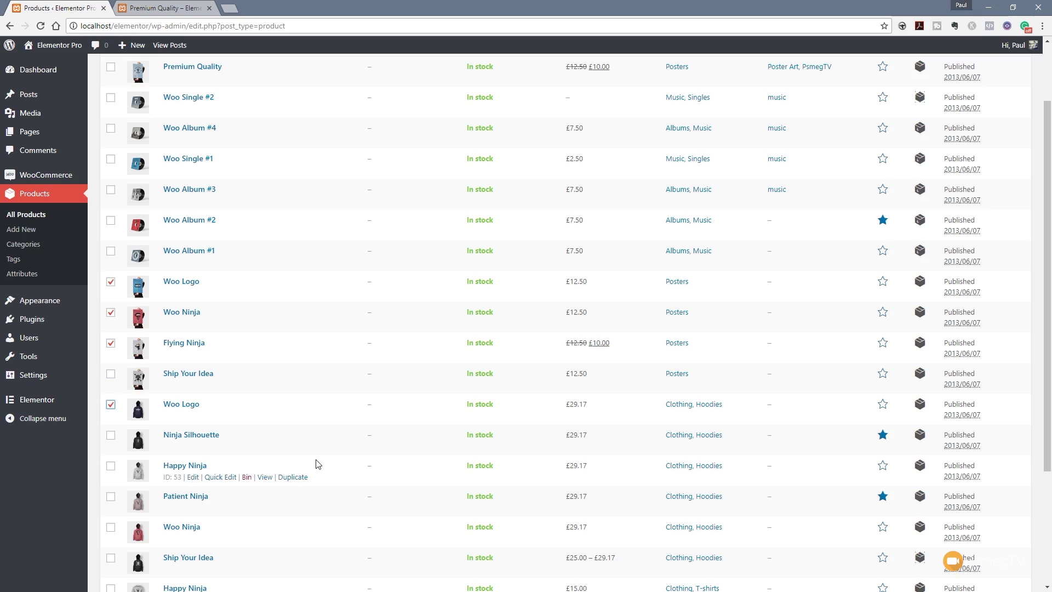
scroll(315, 464, "up", 2)
left_click(142, 111)
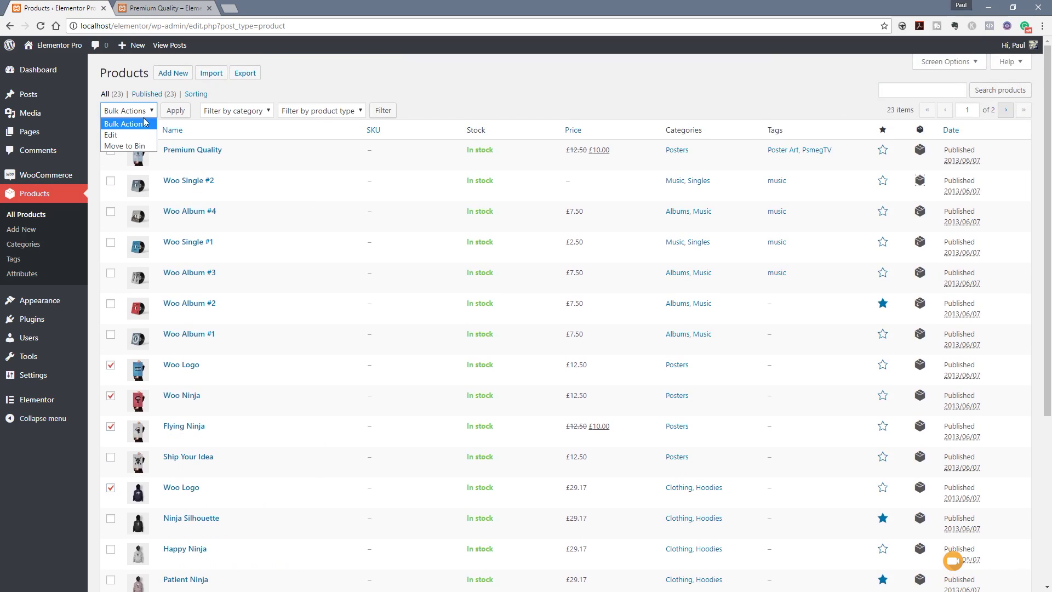
left_click(132, 135)
left_click(176, 110)
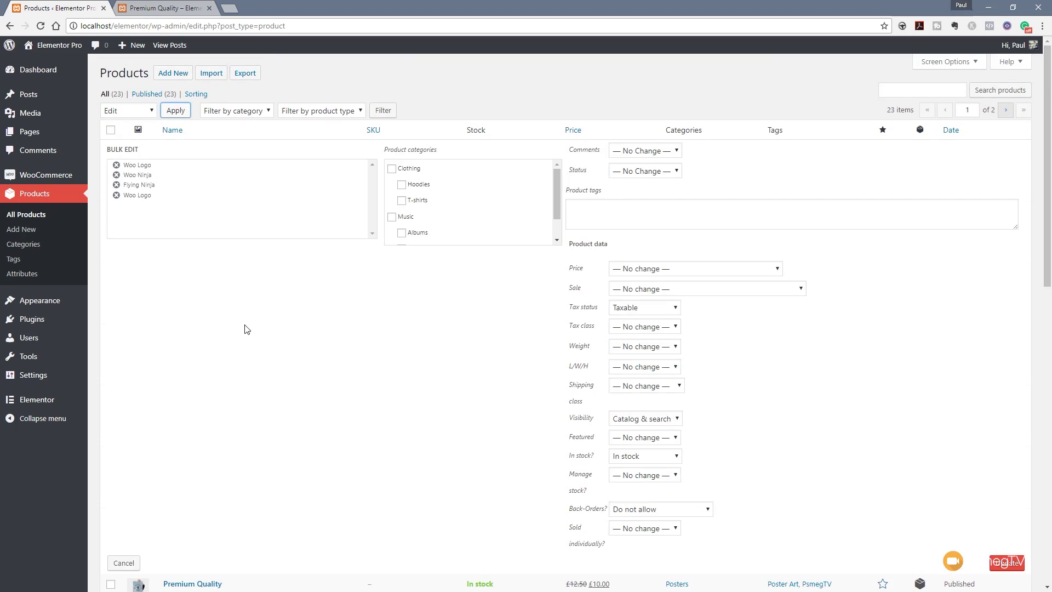
Bulk-assign the product tags PsmegTV and Poster Art to the selected products and update them
left_click(595, 214)
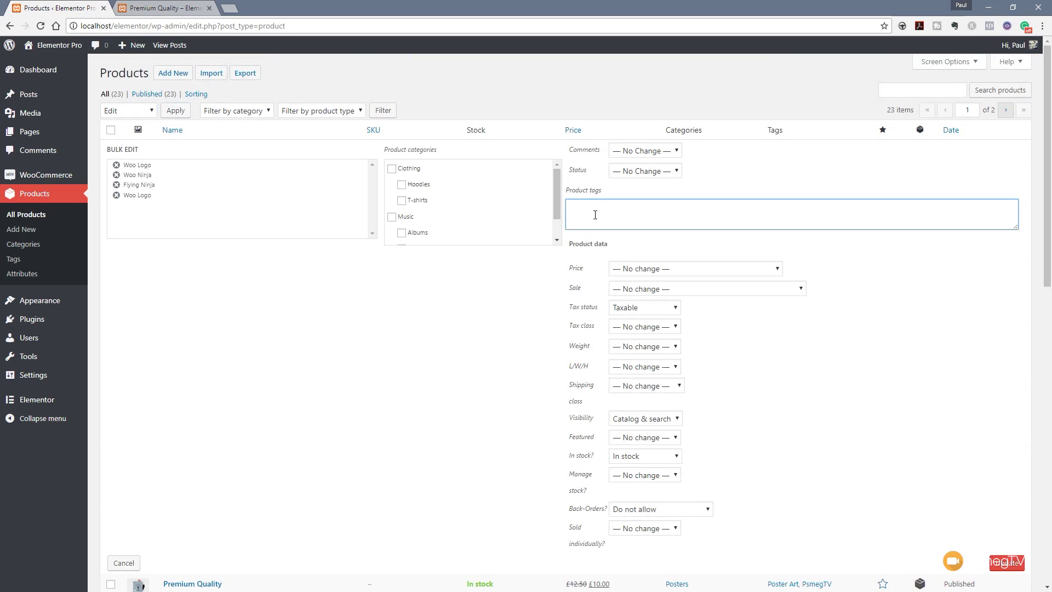
type("PsmegTV")
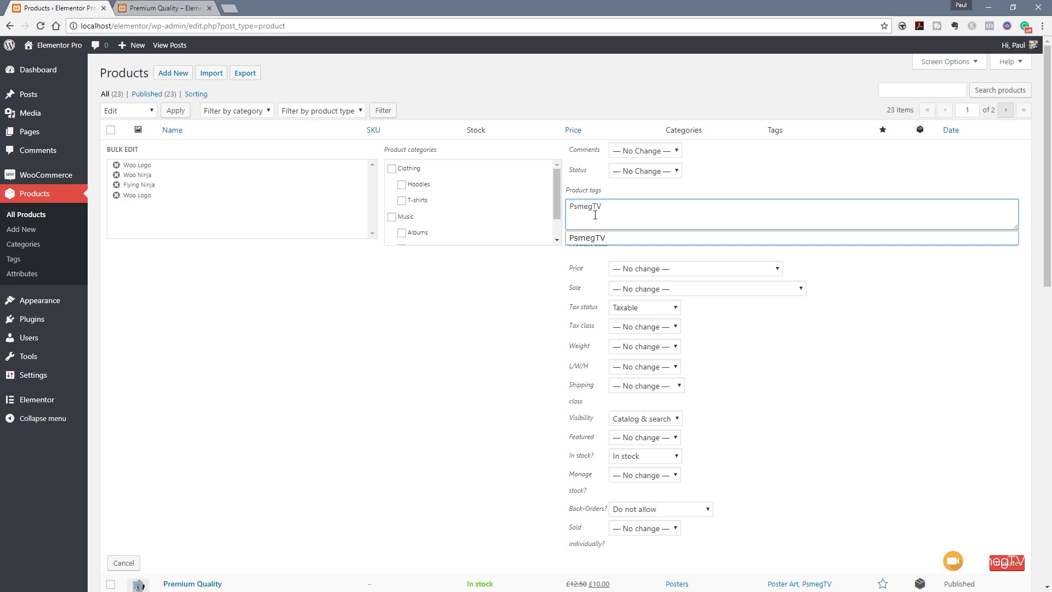
type(", Poster Art")
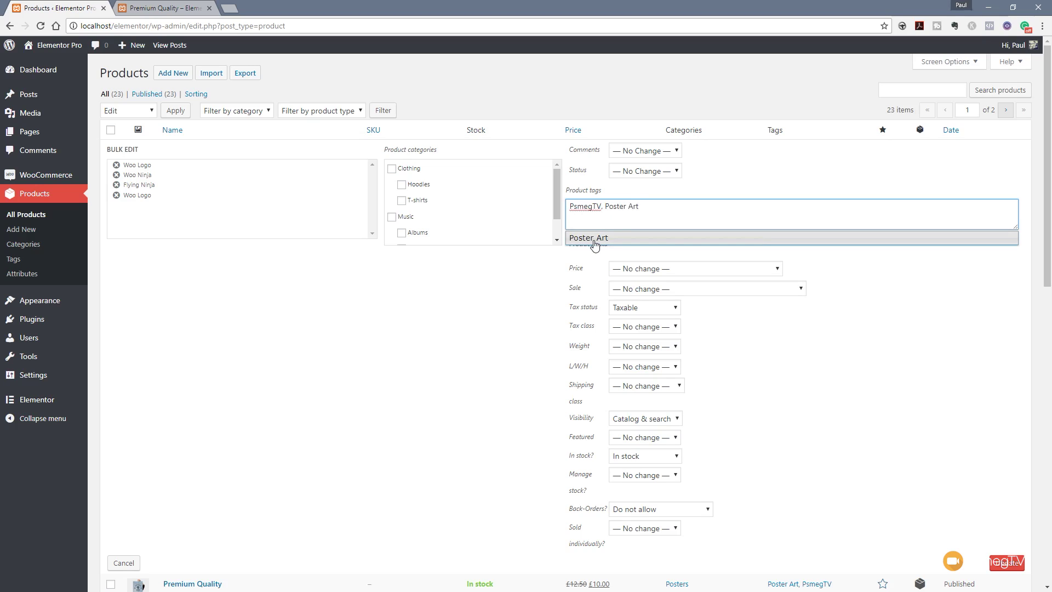
left_click(596, 239)
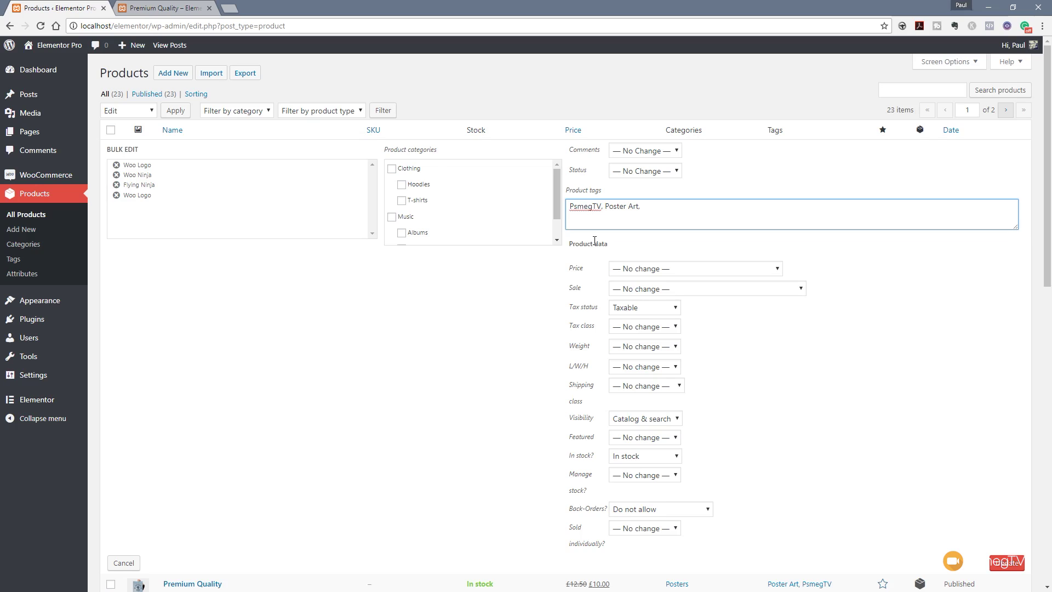
left_click(1007, 563)
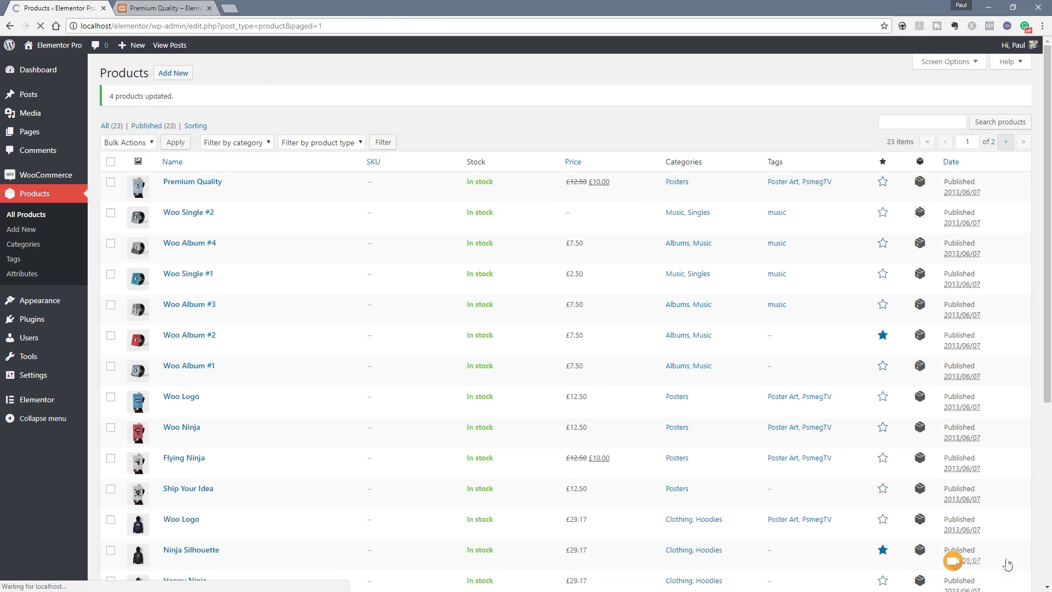
Review the tags in the products list and open the Poster Art tag archive from the Premium Quality page
scroll(706, 384, "down", 3)
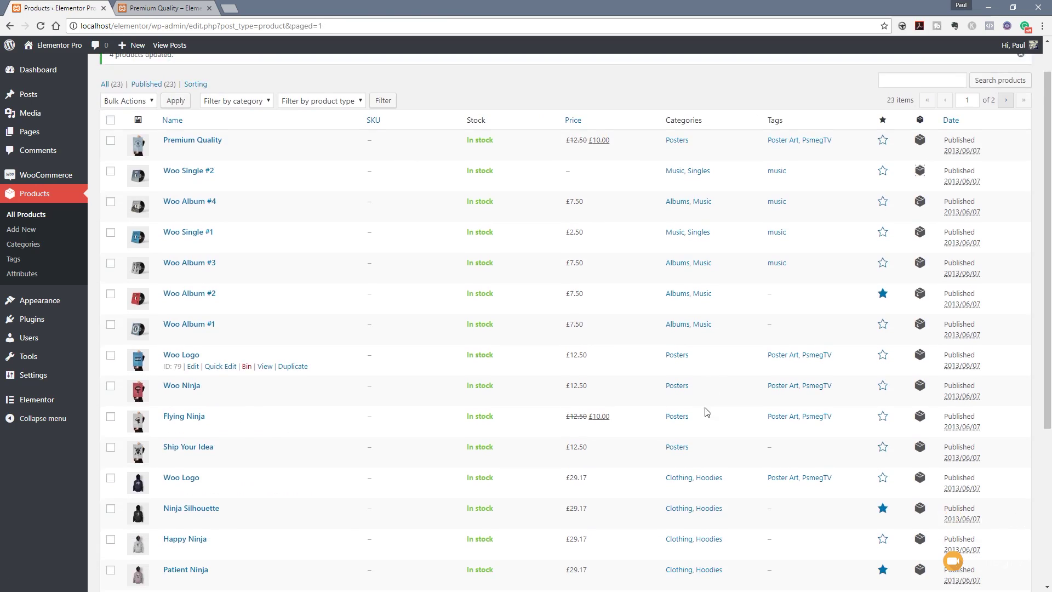
left_click(164, 8)
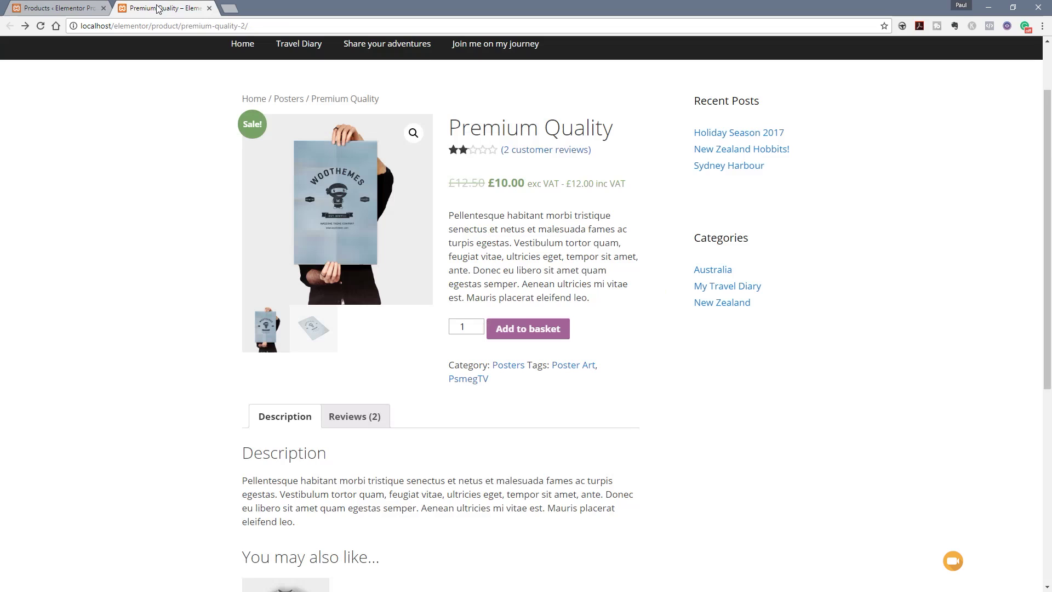
left_click(568, 365)
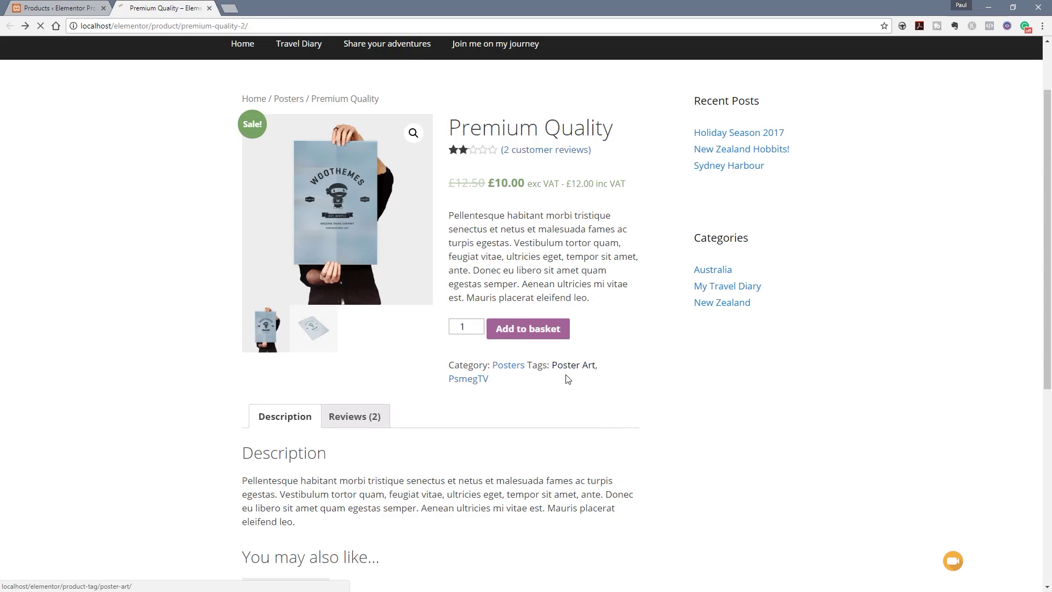
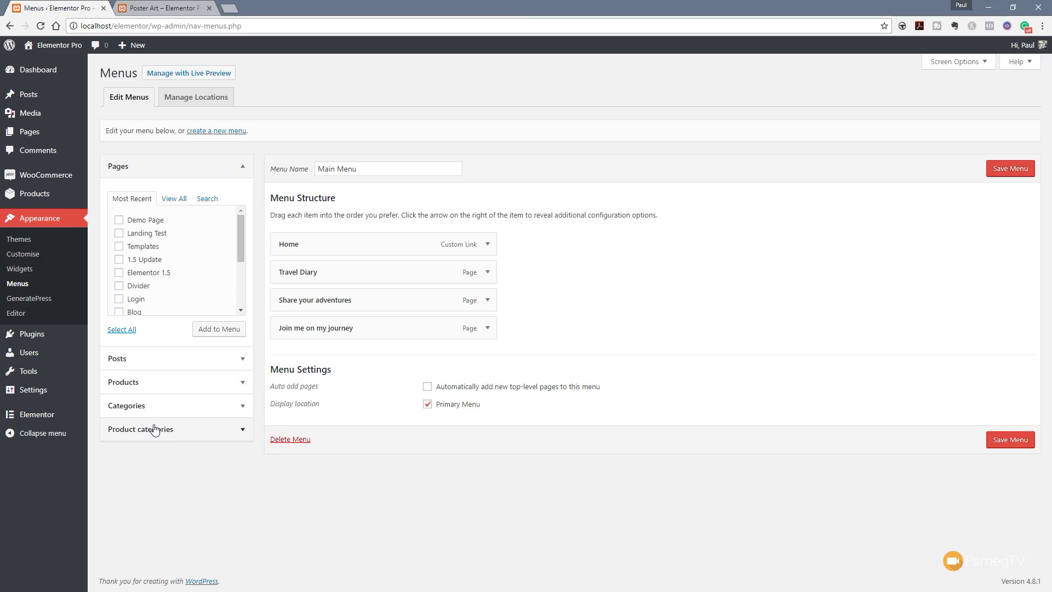
Enable the Product tags box in the Menus screen options and expand its list of tags
left_click(966, 63)
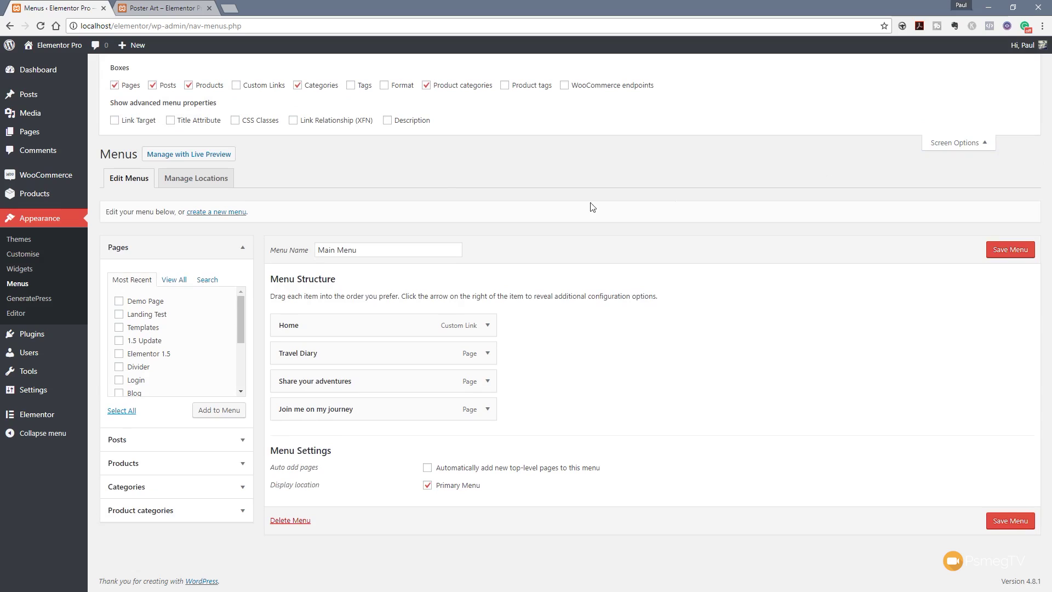
left_click(509, 90)
left_click(938, 144)
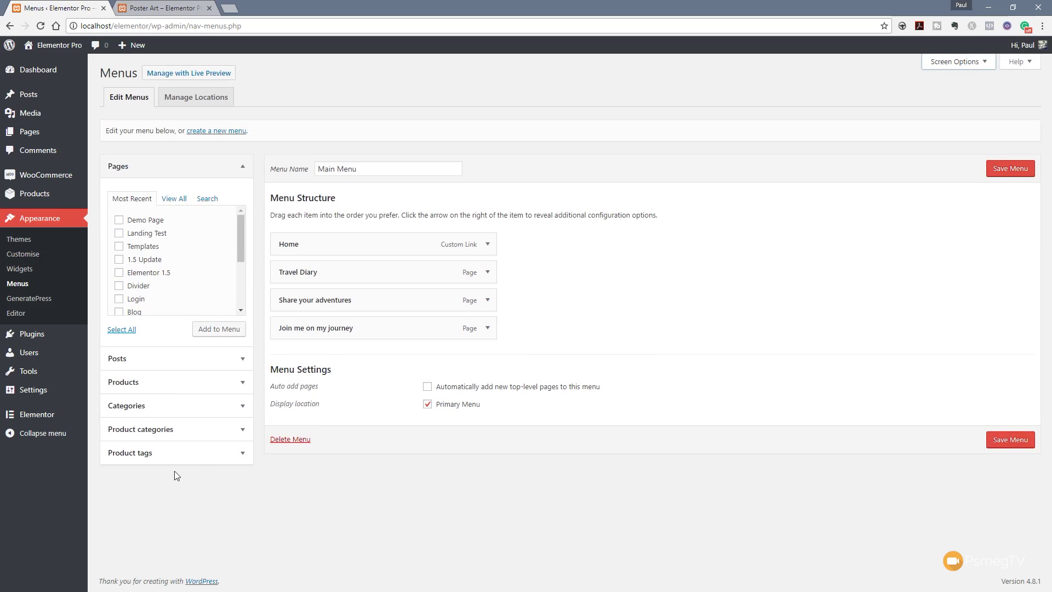
left_click(200, 461)
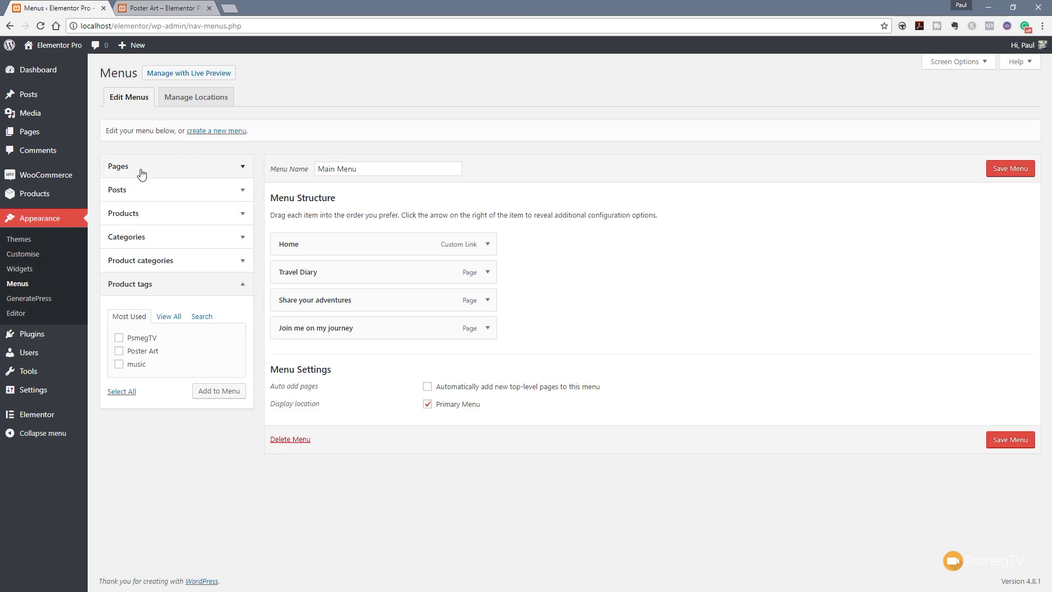
left_click(967, 73)
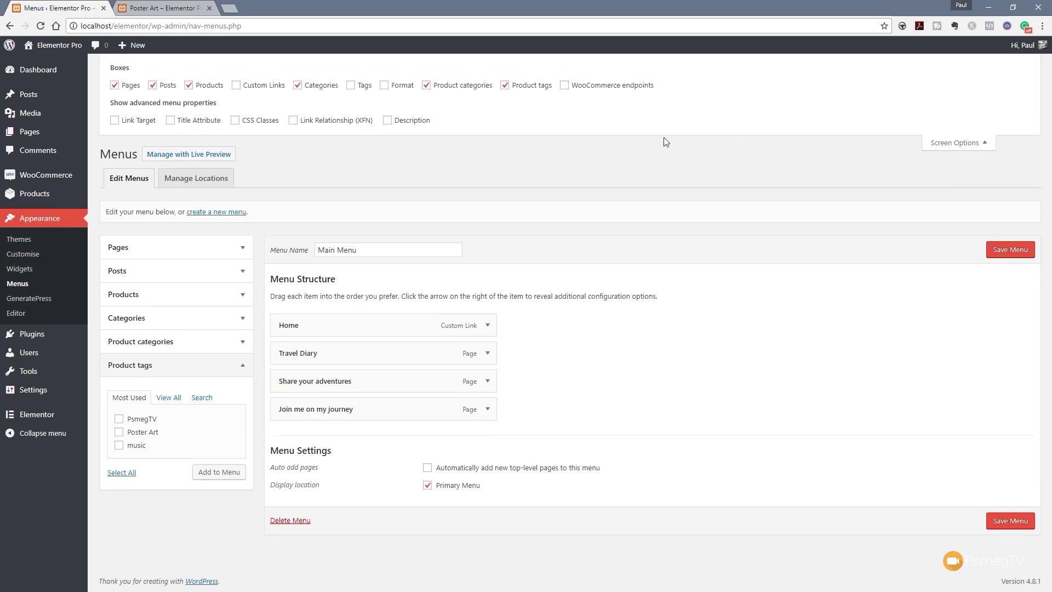
Enable the Custom Links box in the Menus screen options and expand it
left_click(268, 88)
left_click(970, 140)
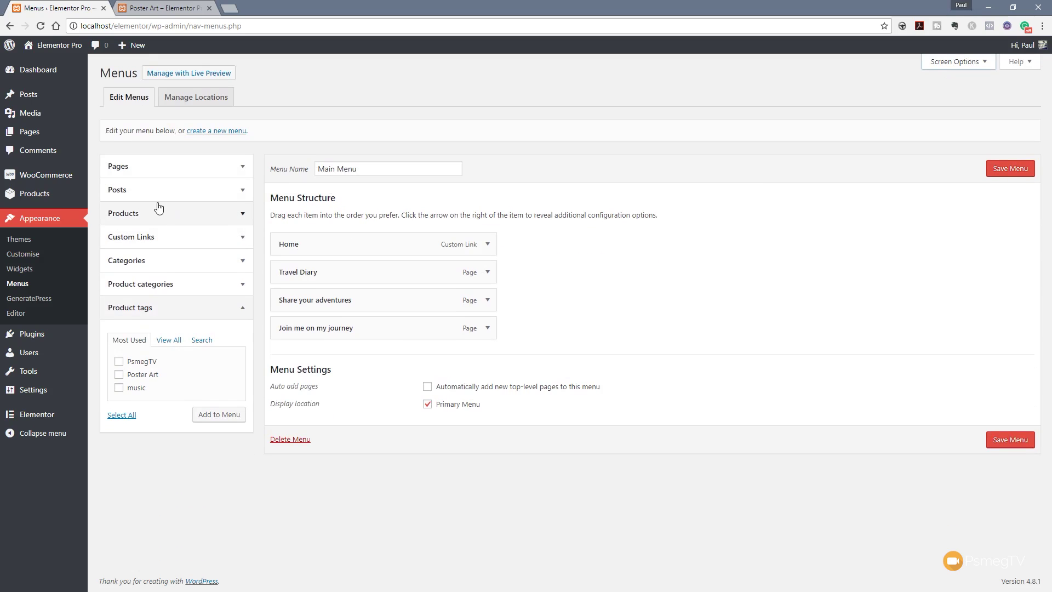
left_click(180, 240)
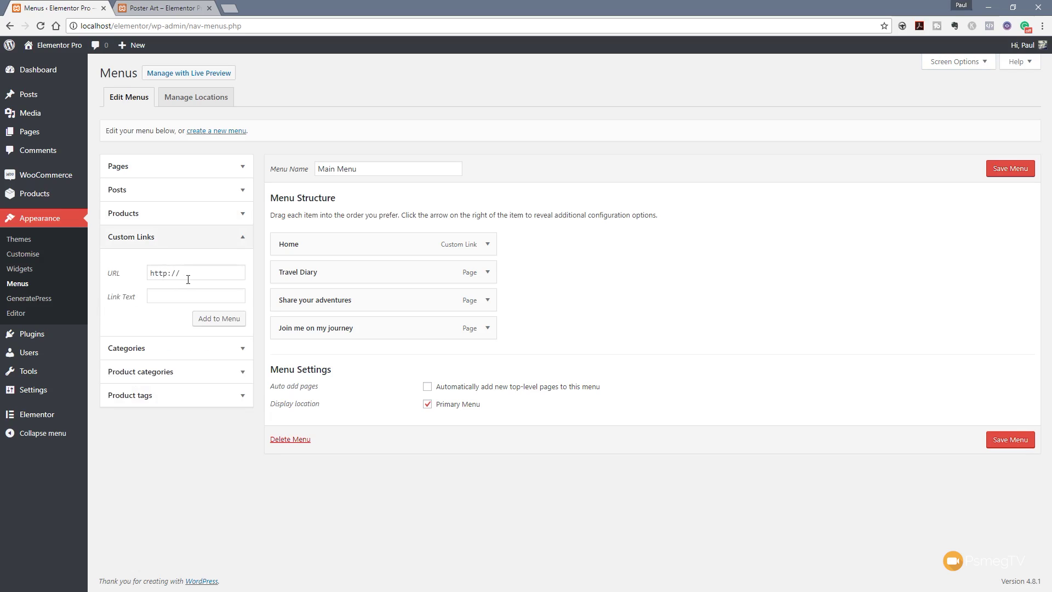
Add a custom link with the URL # and the link text Tags to the Main Menu
left_click(218, 273)
type("#")
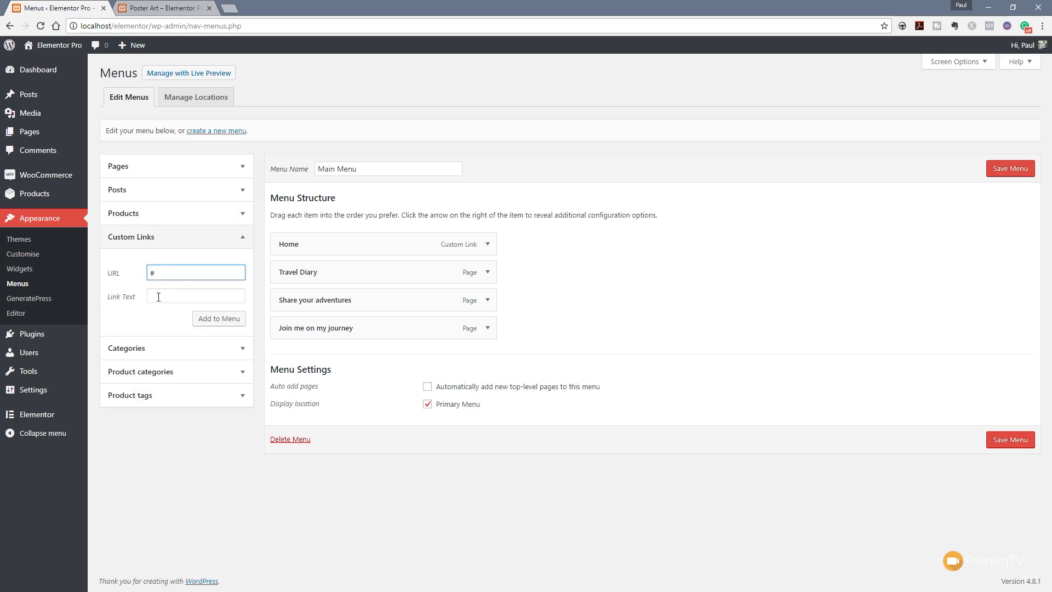
left_click(158, 296)
type("Tags")
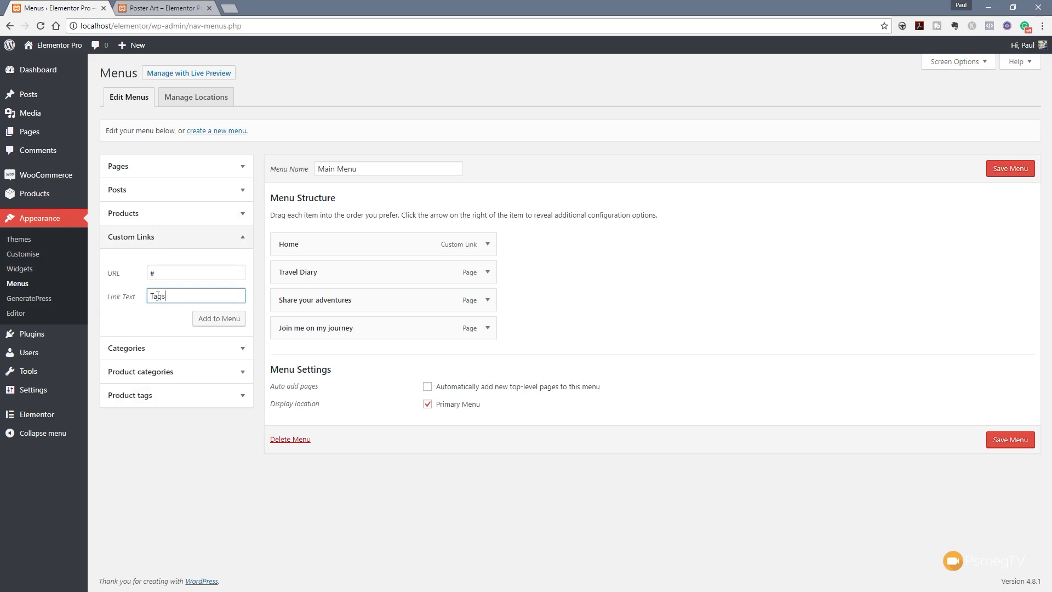
left_click(220, 320)
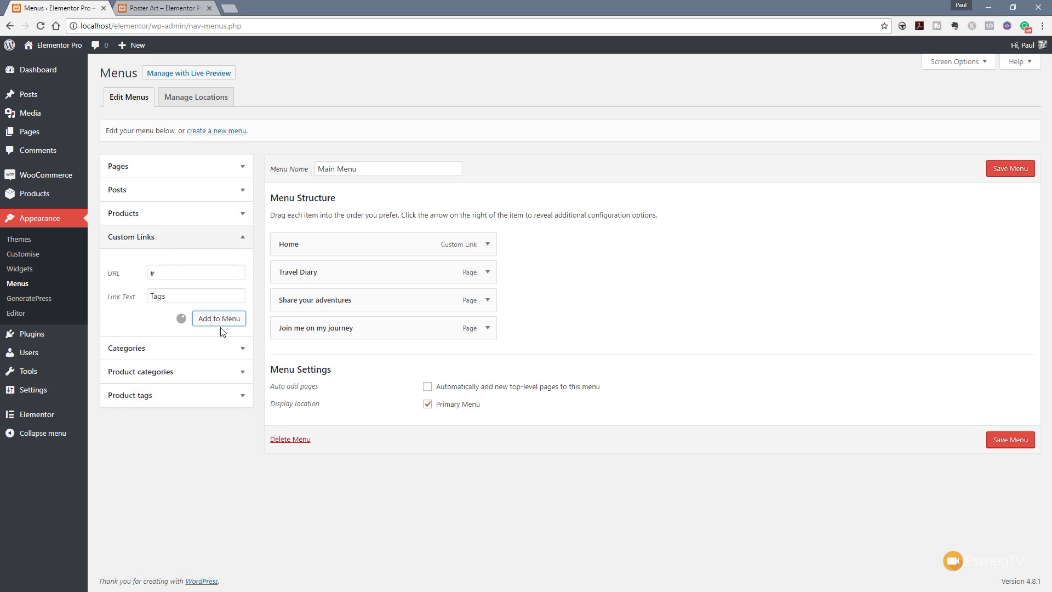
Add the product tags PsmegTV, Poster Art and music to the Main Menu as sub items of Tags and save the menu
left_click(198, 396)
left_click(137, 362)
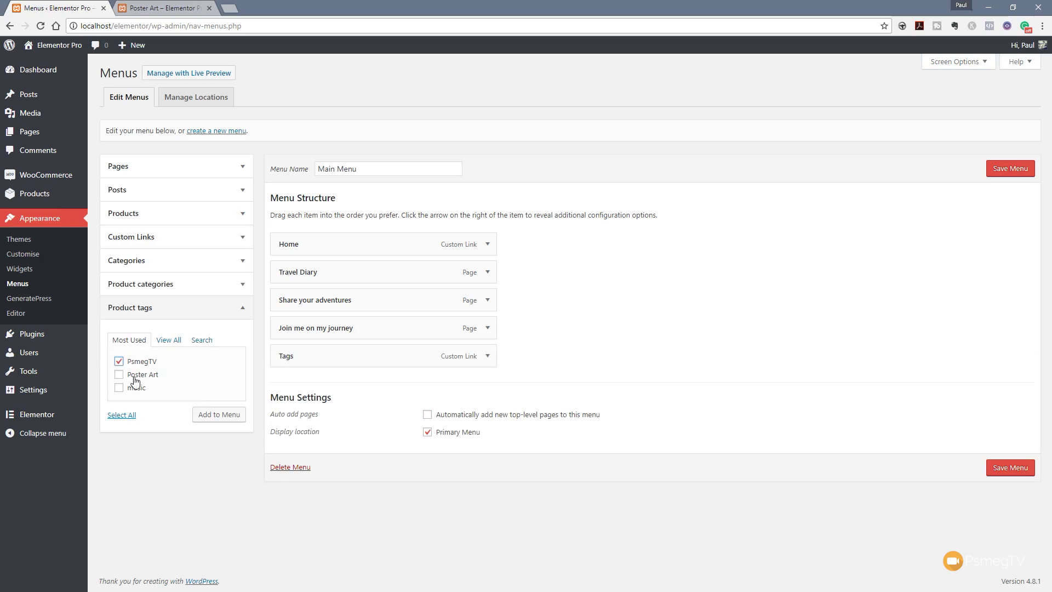
left_click(136, 375)
left_click(135, 387)
left_click(226, 419)
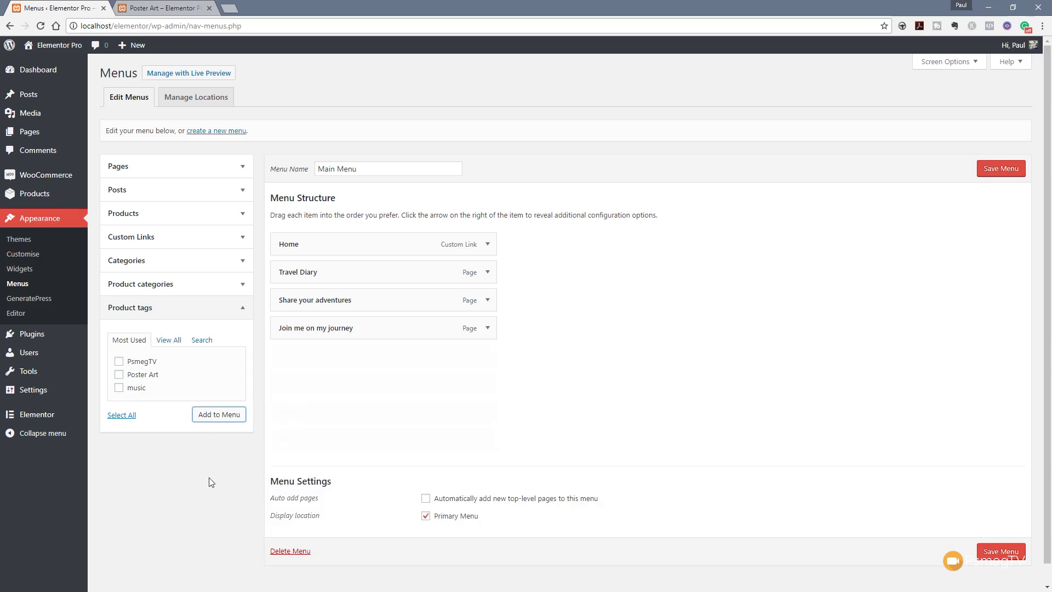
left_click_drag(331, 390, 347, 436)
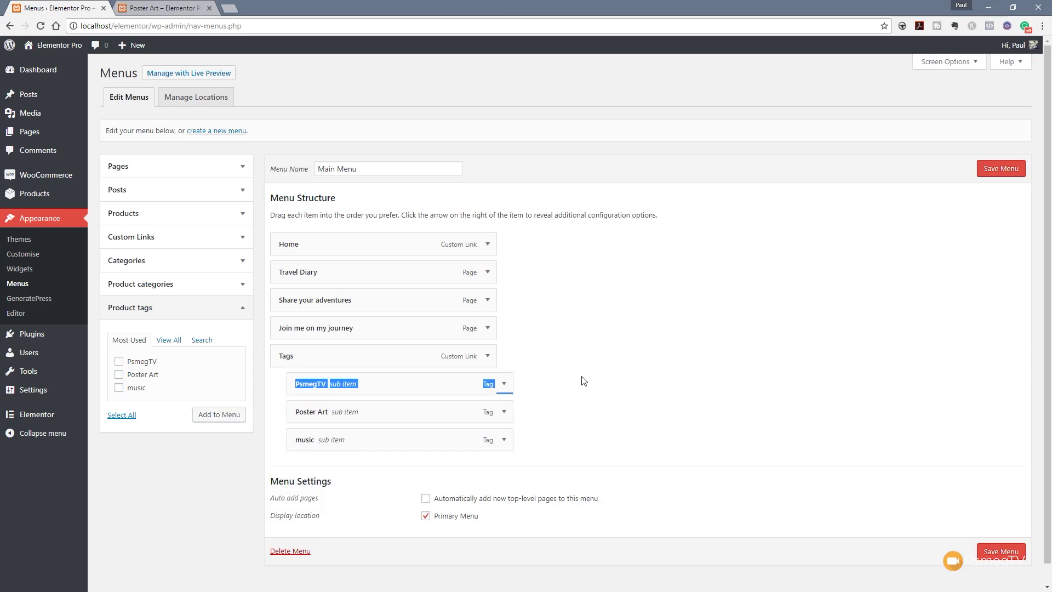
left_click(1002, 175)
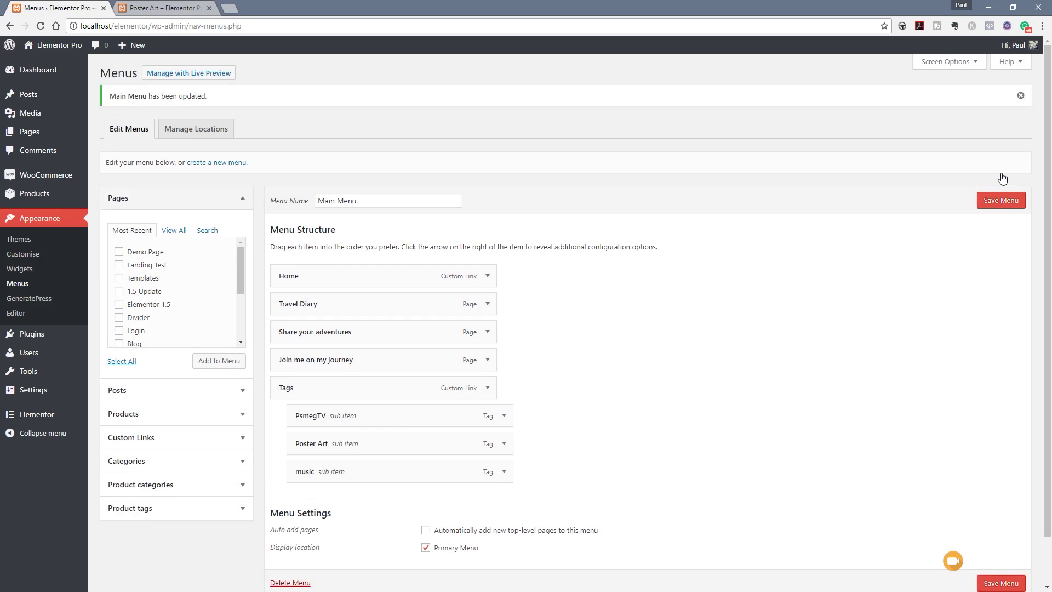
Reload the shop's Poster Art page and check the music, PsmegTV and Poster Art archives through the site's Tags navigation item
left_click(165, 8)
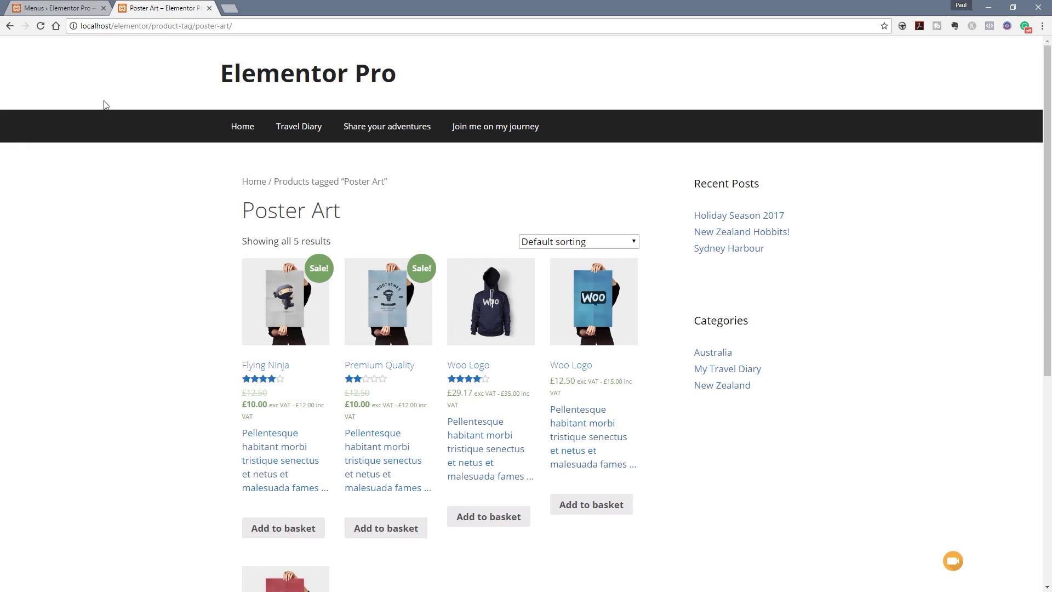
left_click(40, 26)
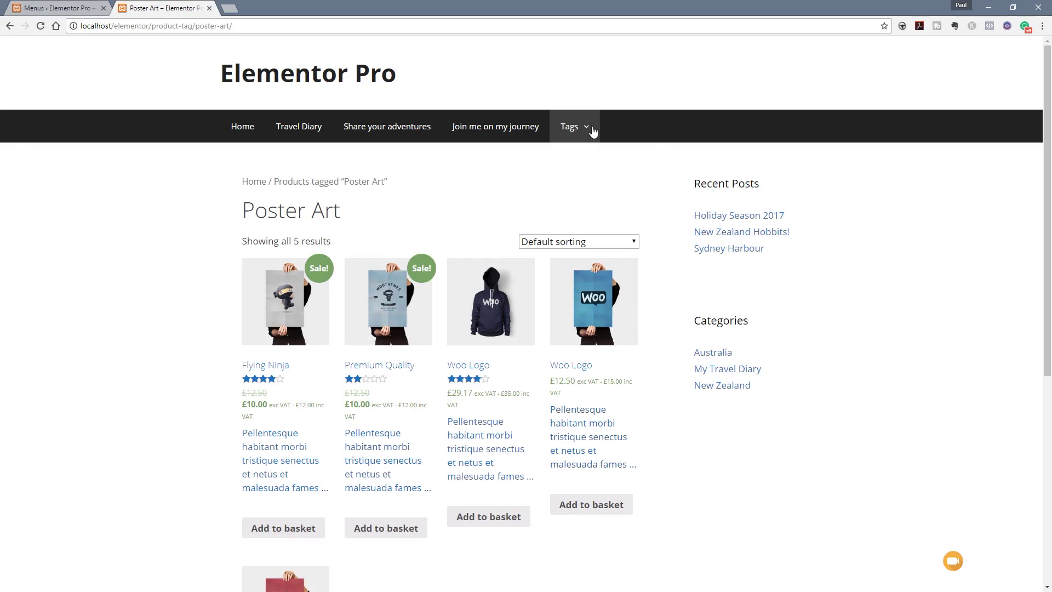
left_click(591, 130)
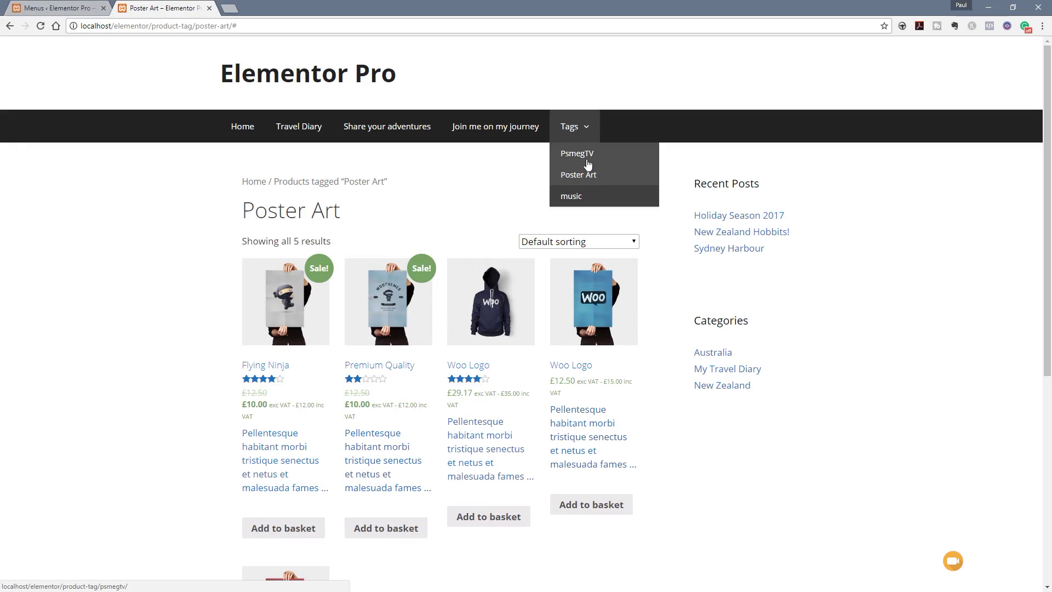
left_click(580, 198)
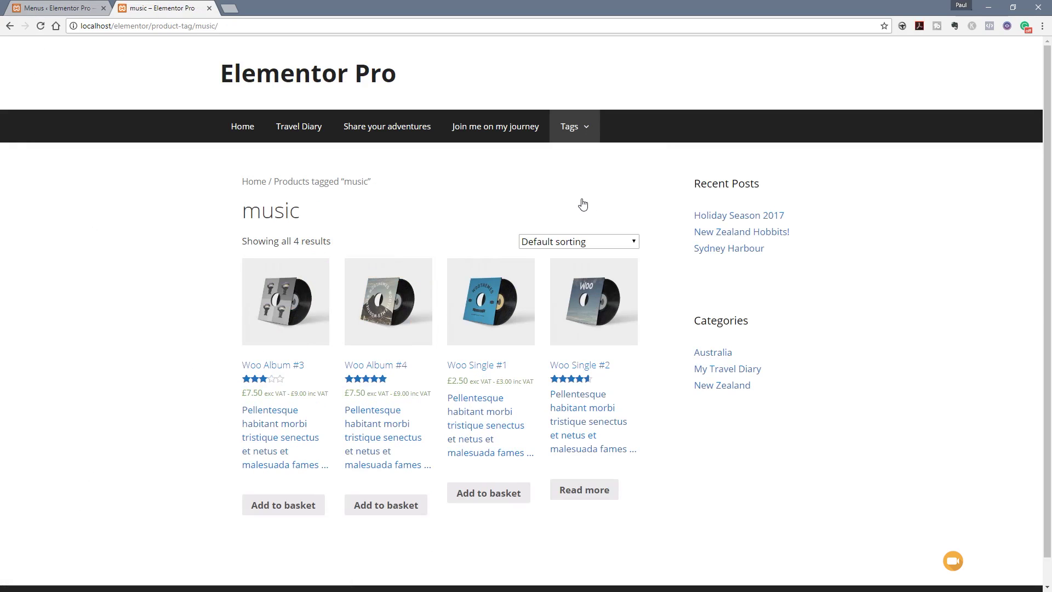
mouse_move(587, 134)
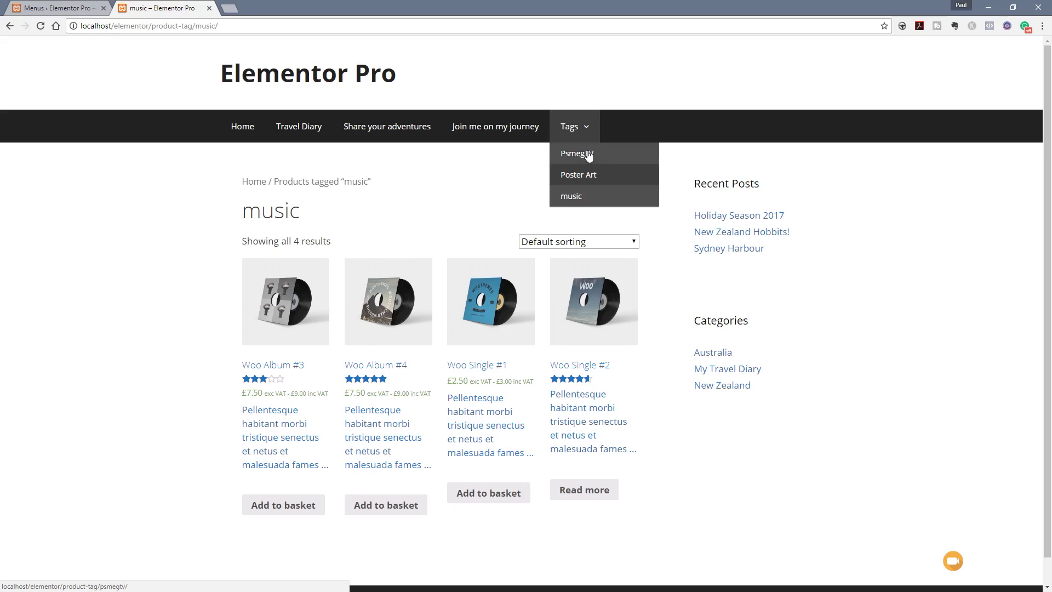
left_click(589, 176)
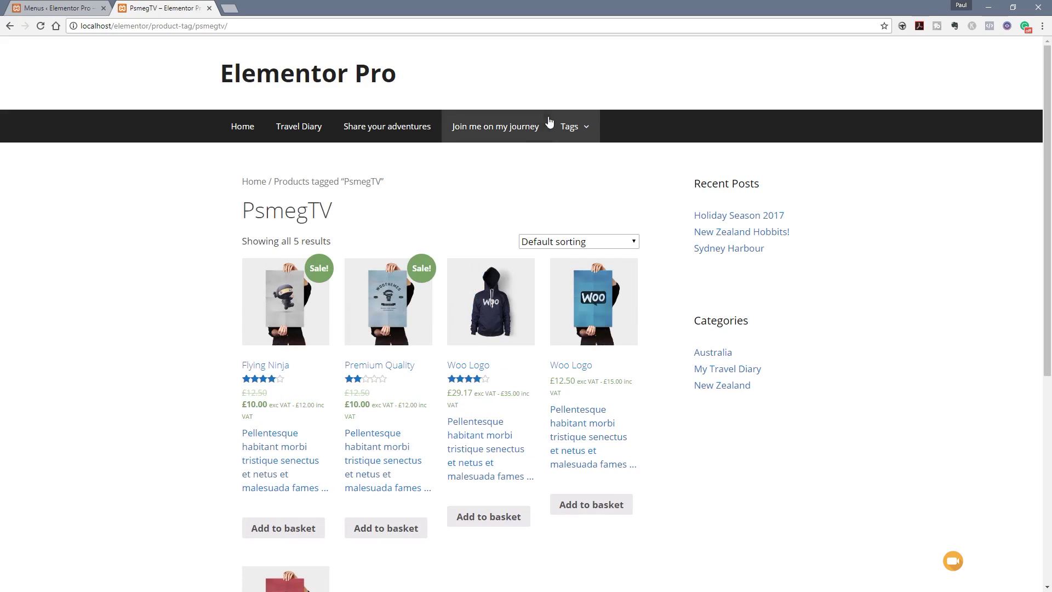
mouse_move(587, 128)
left_click(586, 173)
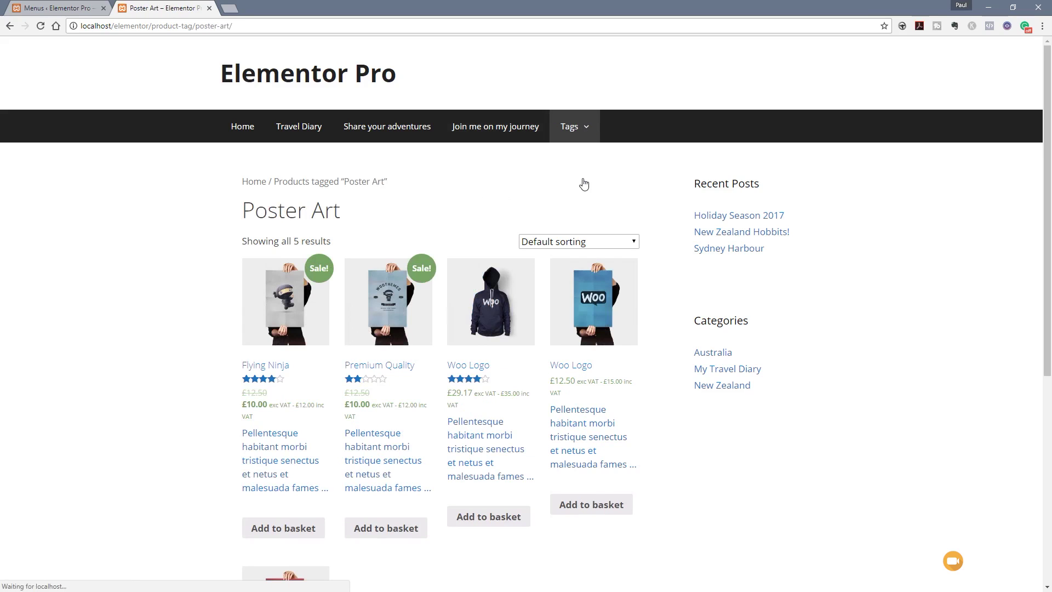